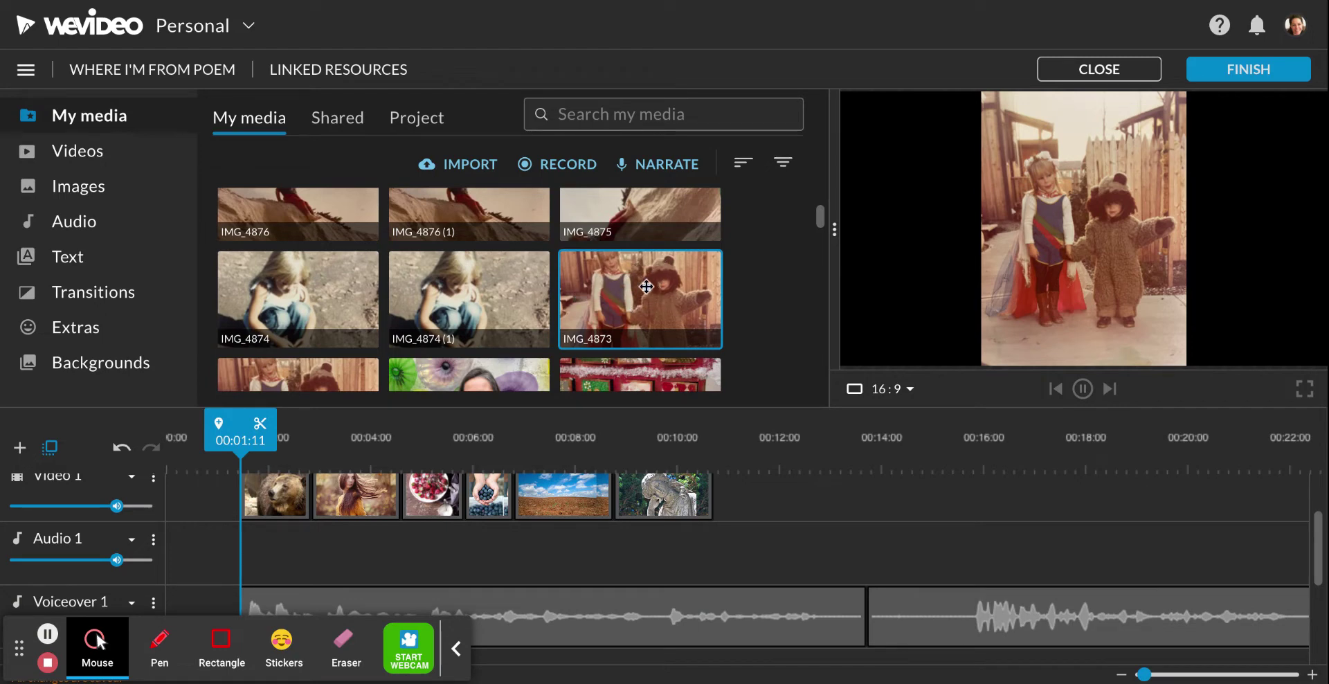
Shift the six existing clips later on the video track to free the start
drag(740, 490, 280, 559)
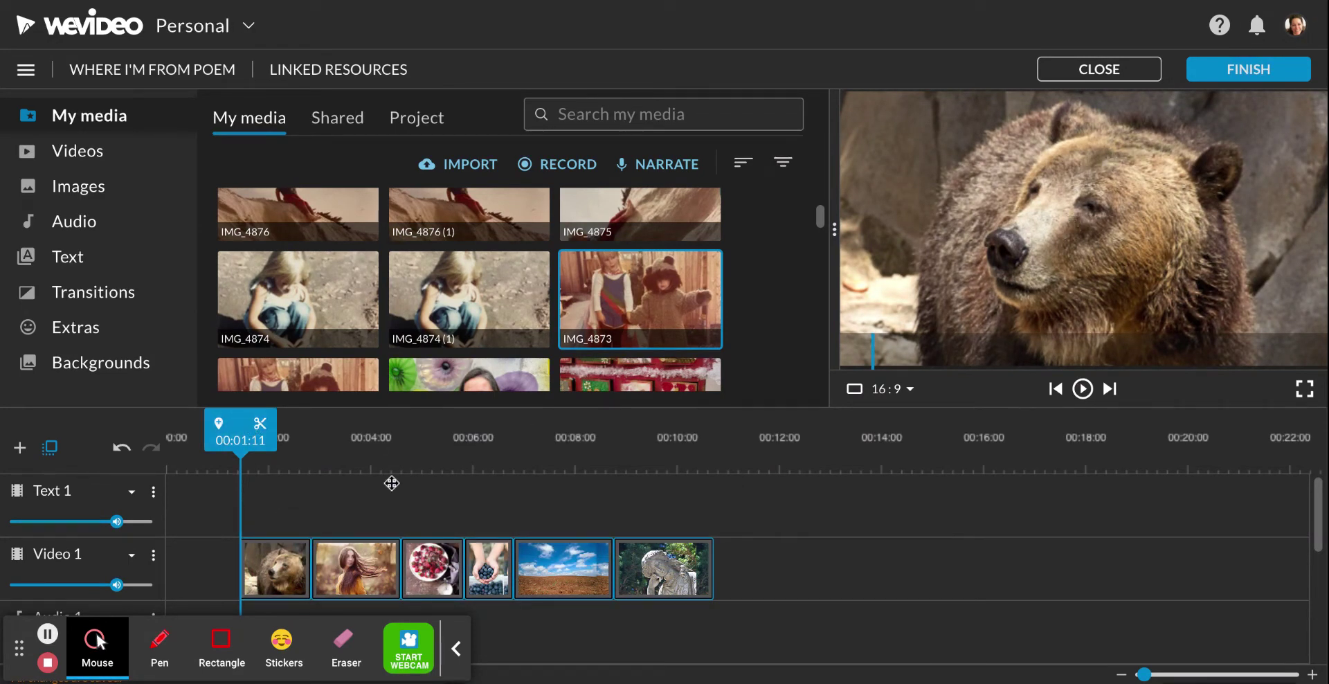
click(268, 577)
drag(268, 577, 546, 577)
Place the IMG_4873 childhood photo from My media at the start of Video 1
scroll(381, 532, down, 3)
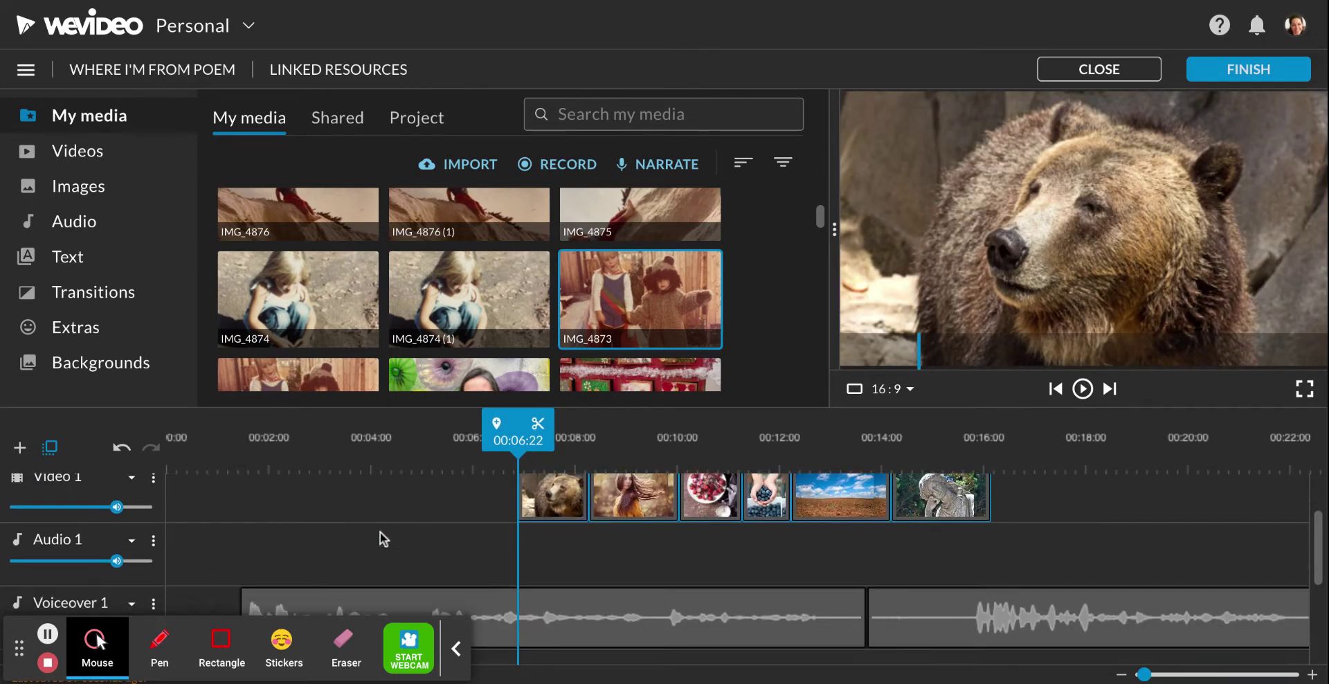
scroll(380, 531, up, 1)
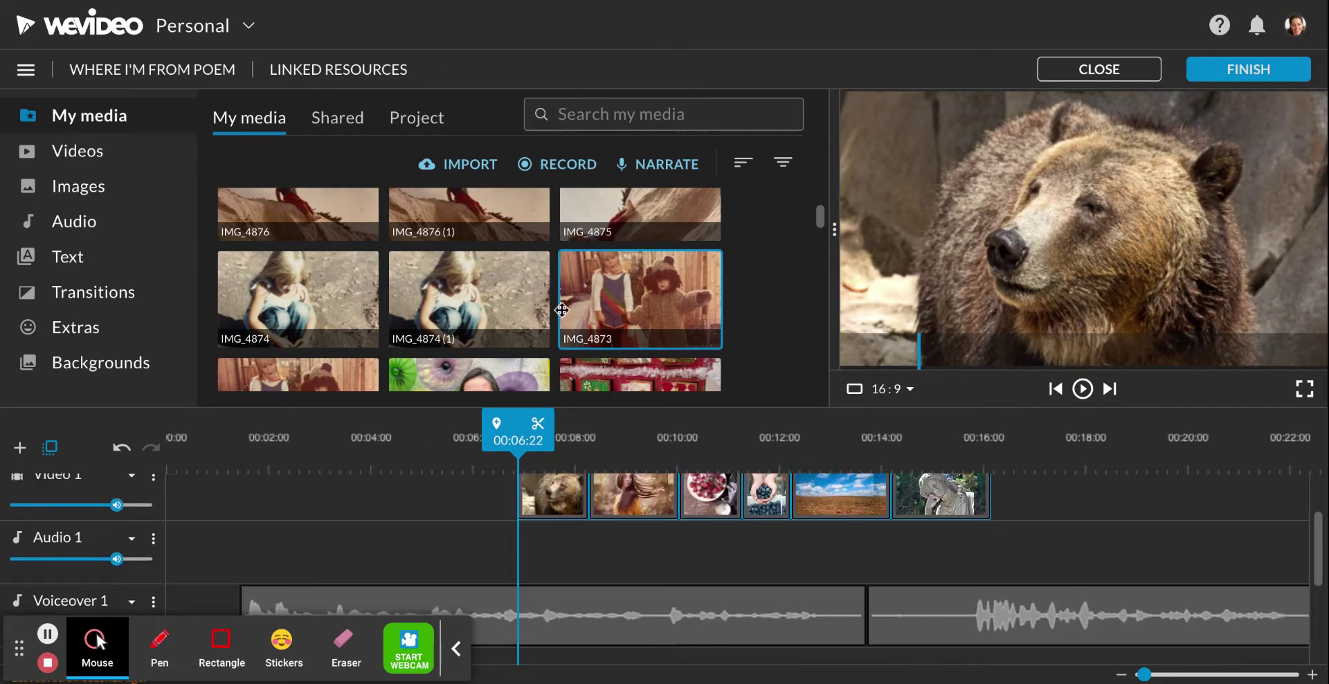
click(629, 292)
drag(630, 292, 250, 497)
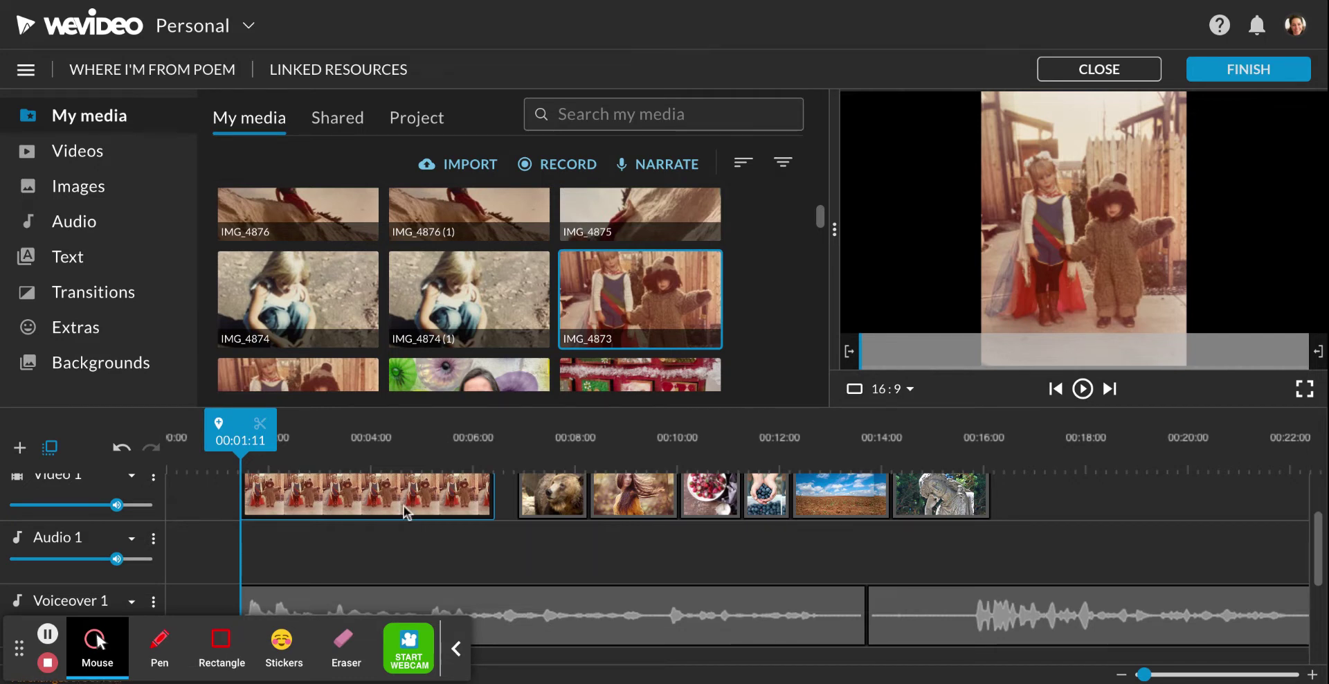
scroll(404, 506, up, 1)
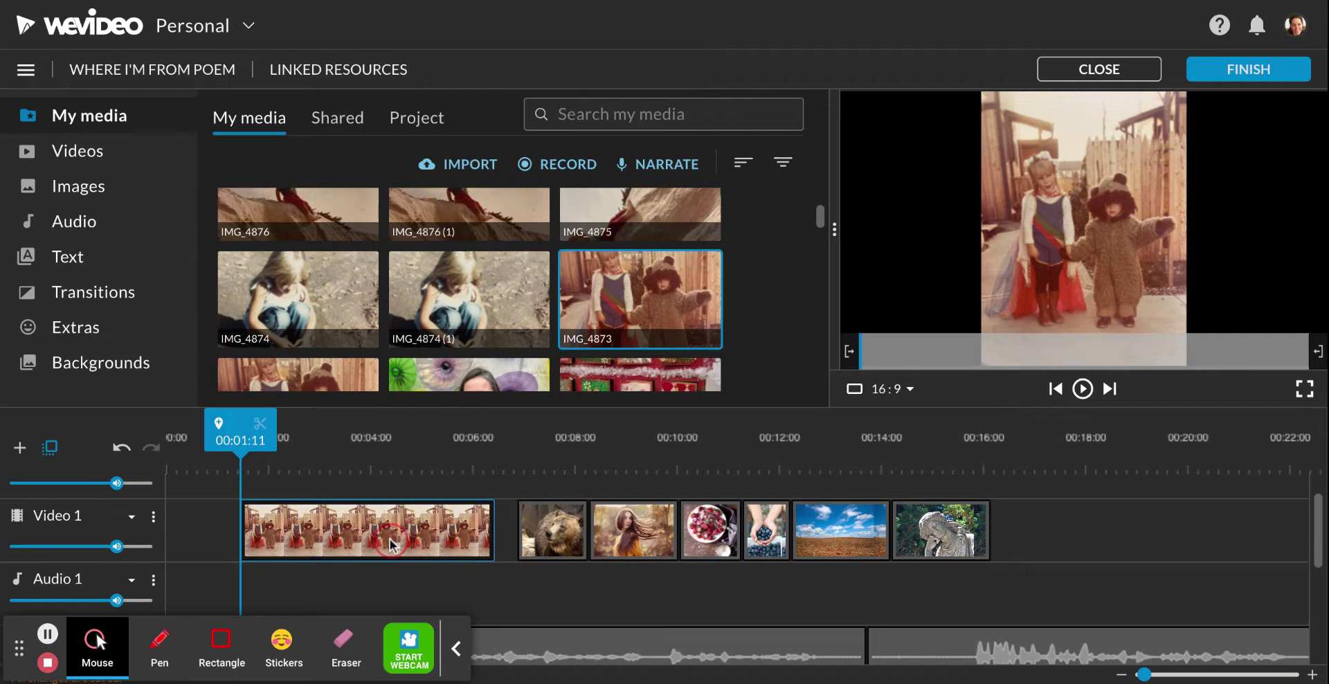
Scale the IMG_4873 photo clip to 1.48 and reposition it to x 352, y -316
double_click(389, 545)
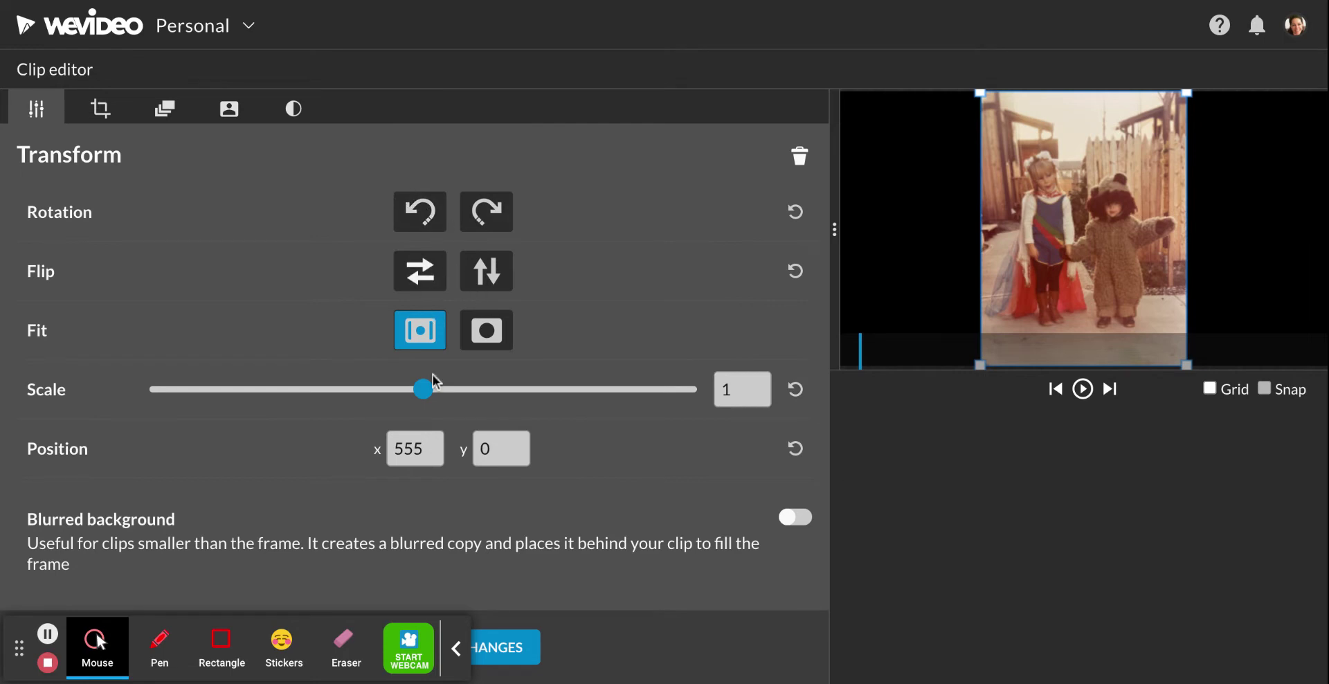
drag(426, 396, 455, 390)
drag(1027, 266, 1045, 245)
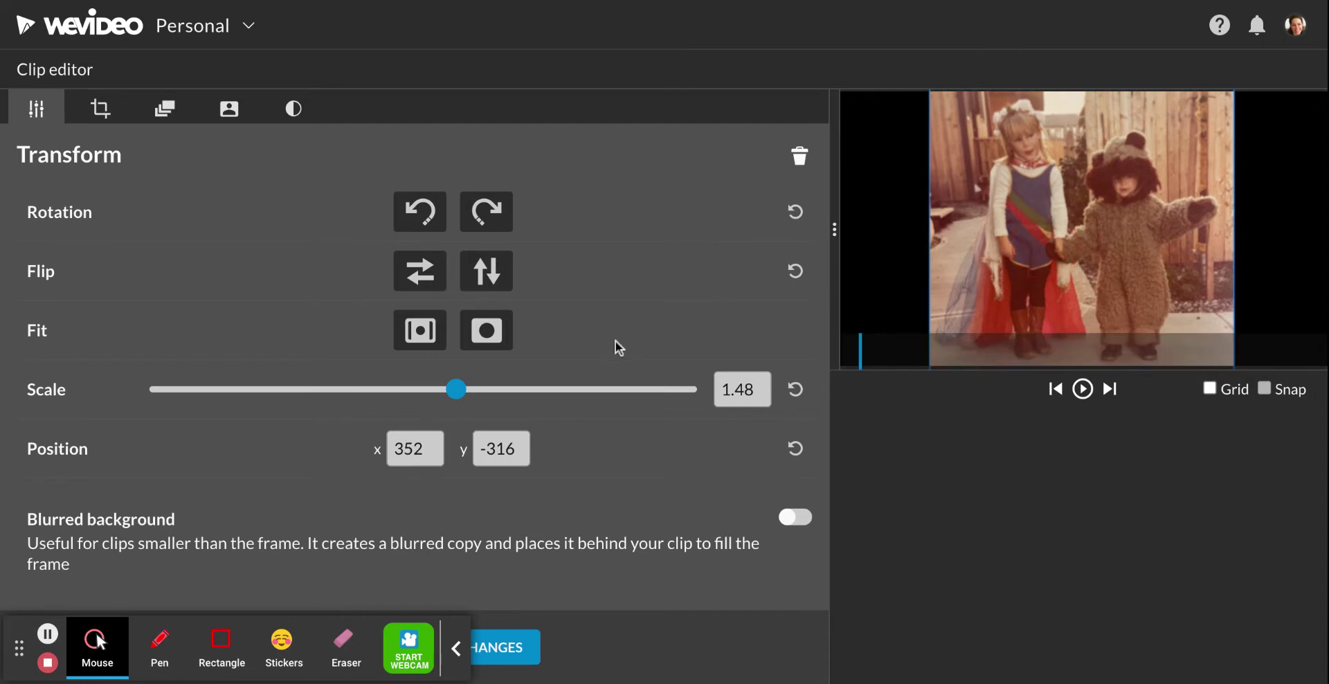
Test a slight left-side crop on the photo, leaving it essentially uncropped
click(104, 112)
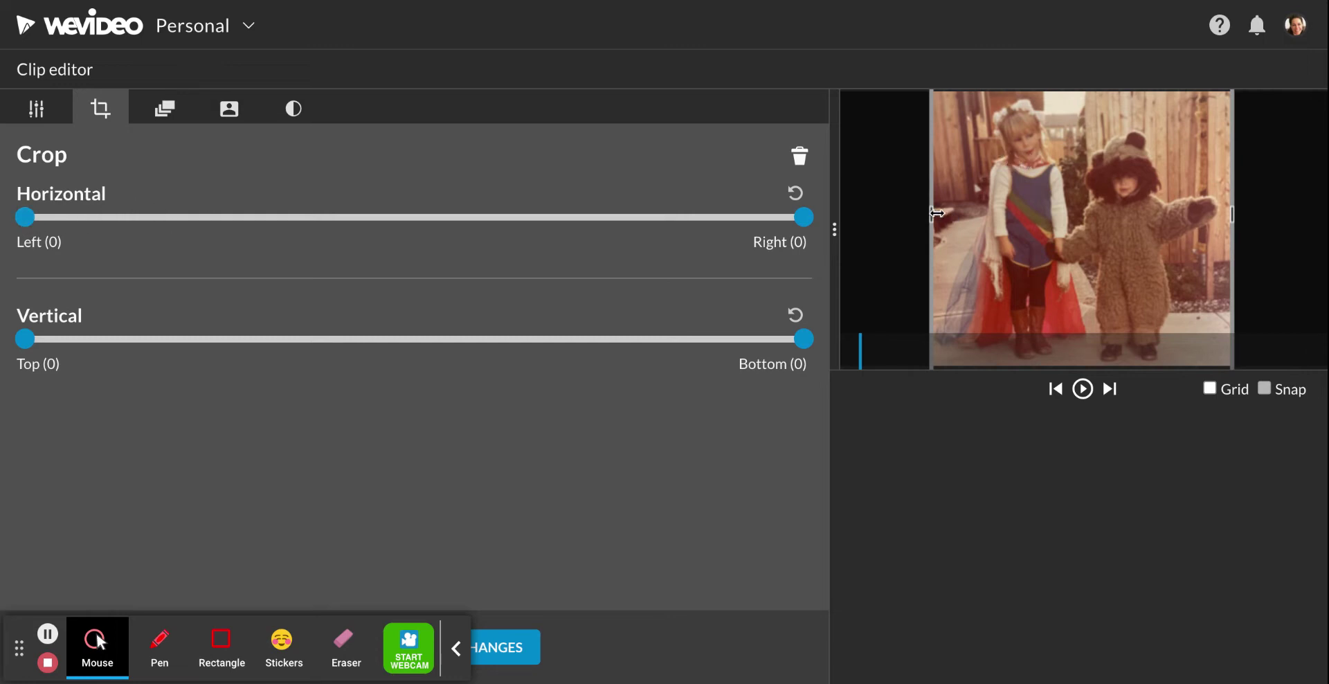
mouse_move(933, 215)
mouse_down()
mouse_move(1078, 205)
mouse_move(929, 222)
mouse_up()
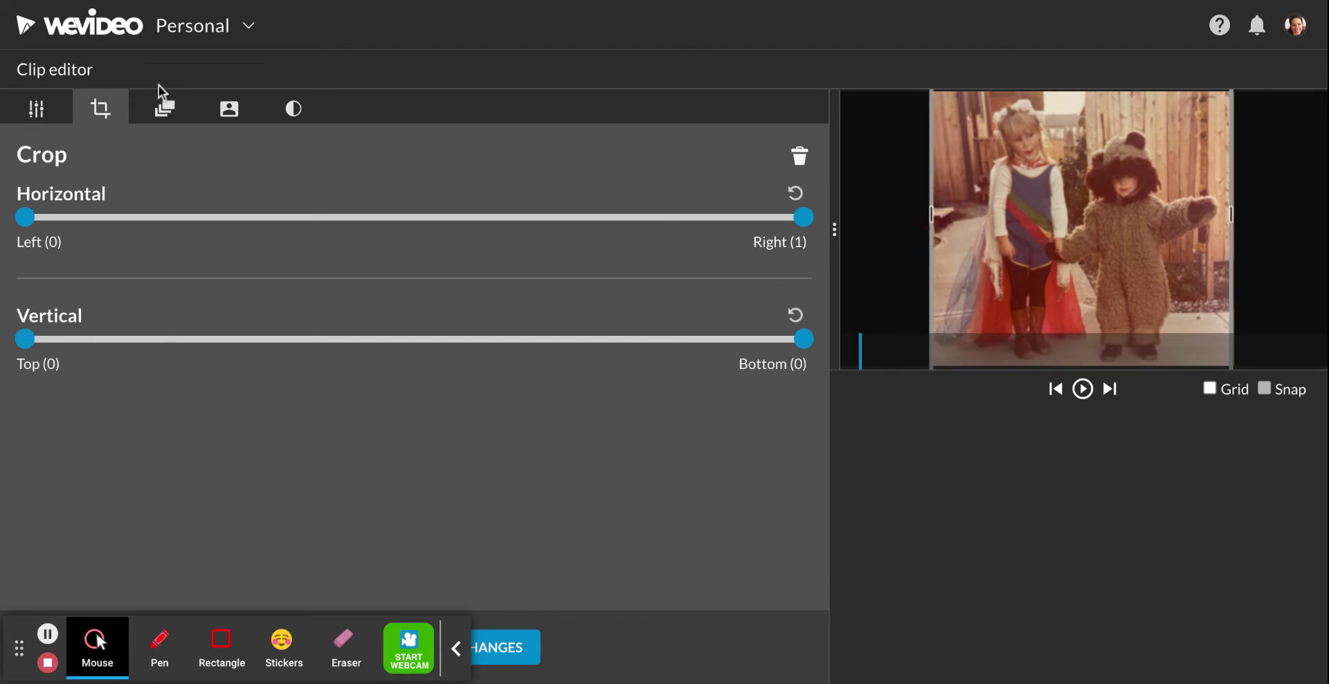
click(167, 111)
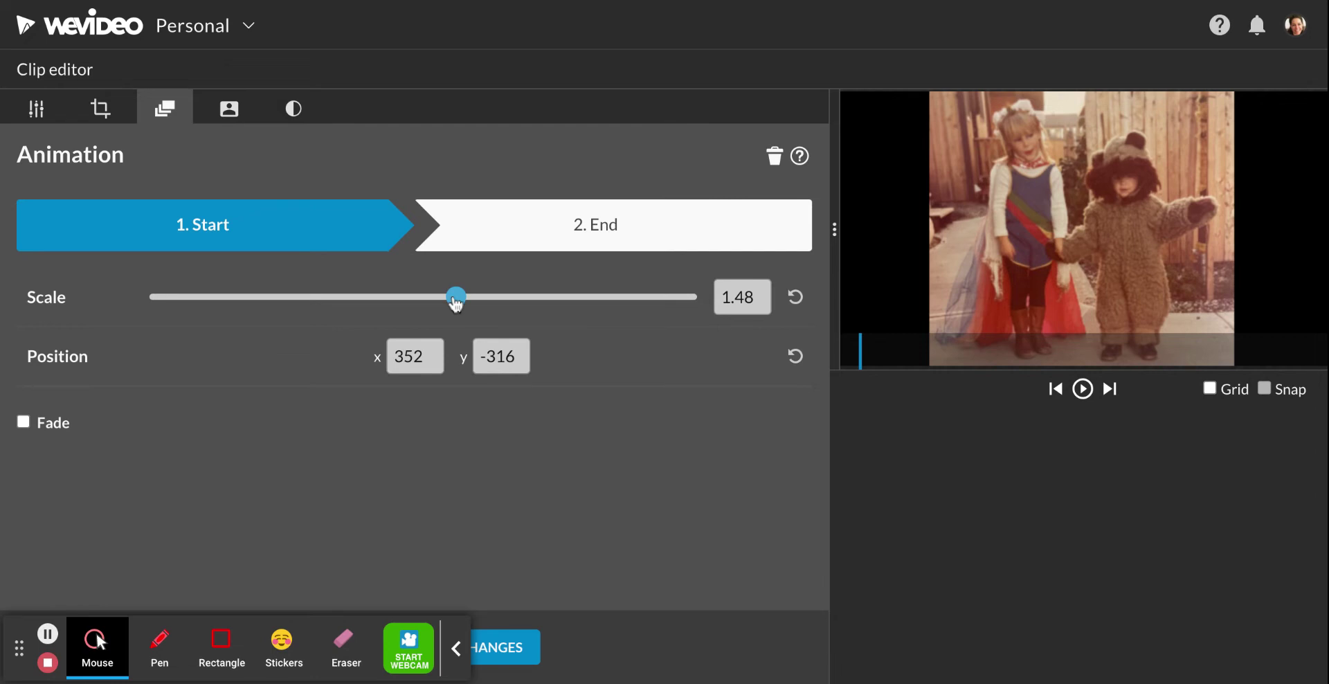
Set the photo's animation to zoom from scale 0.78 at start to 1.8 at end
drag(456, 298, 362, 297)
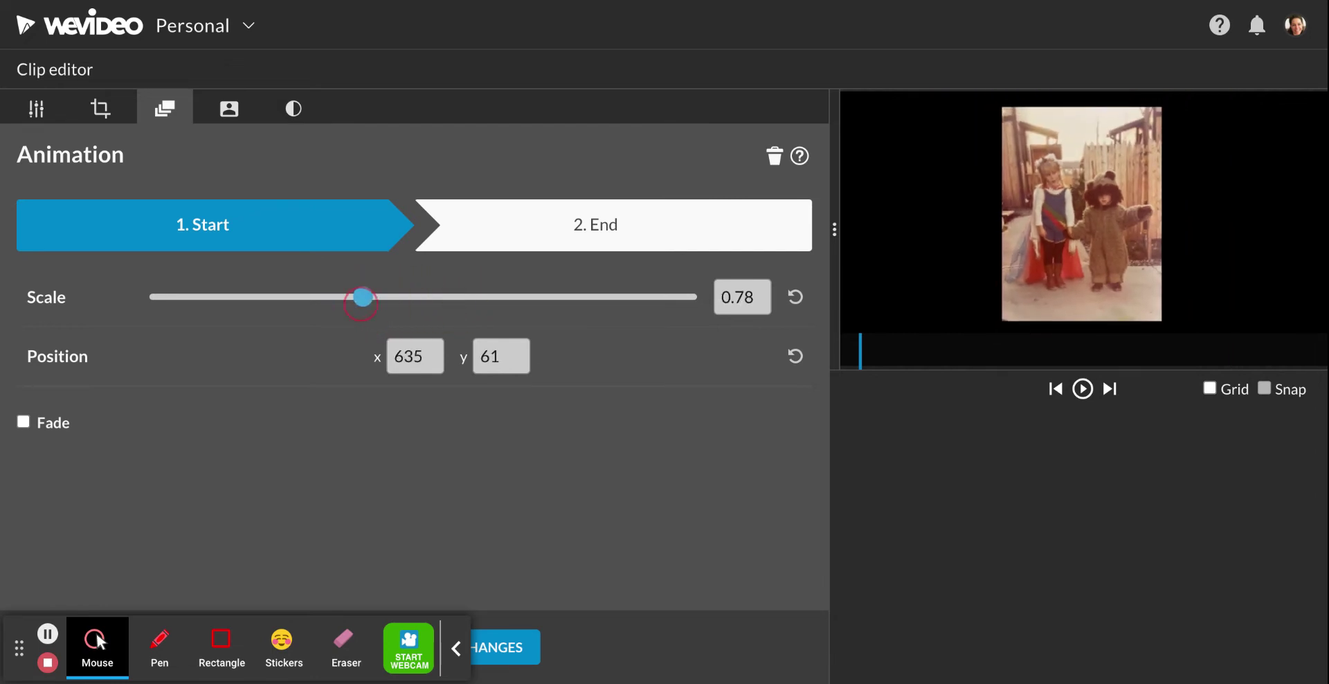
click(531, 234)
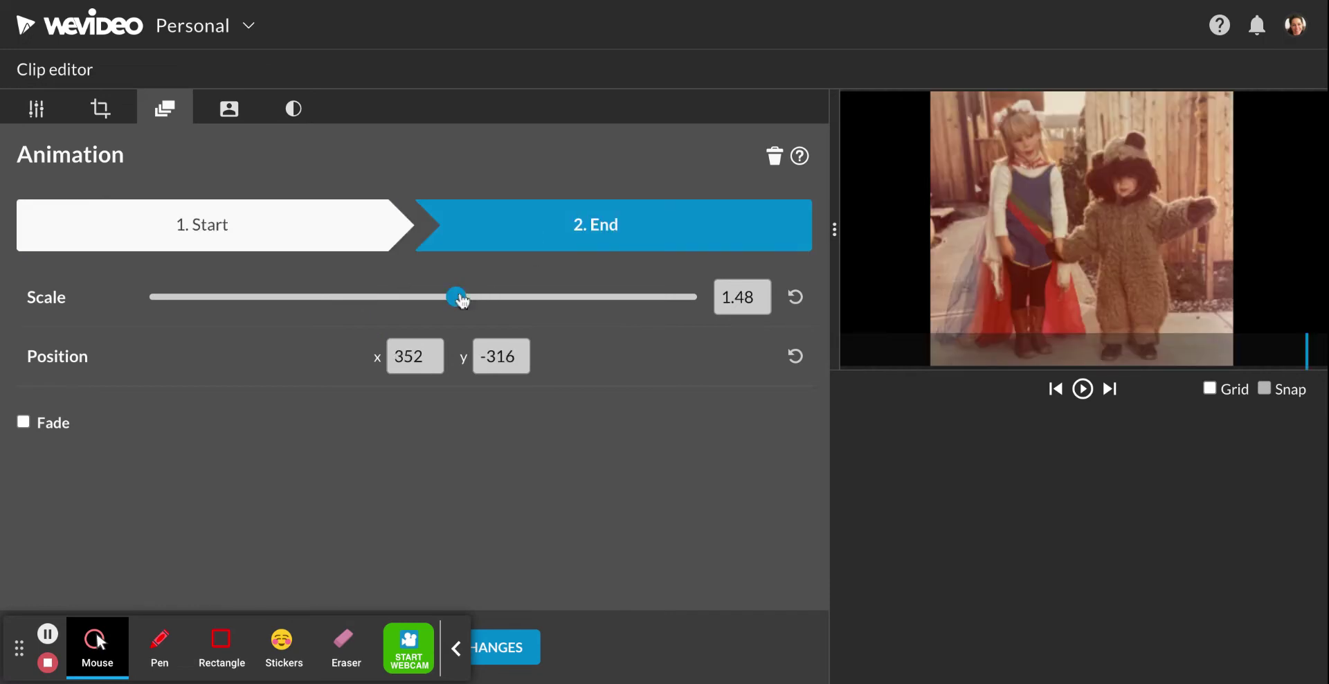
drag(456, 297, 477, 297)
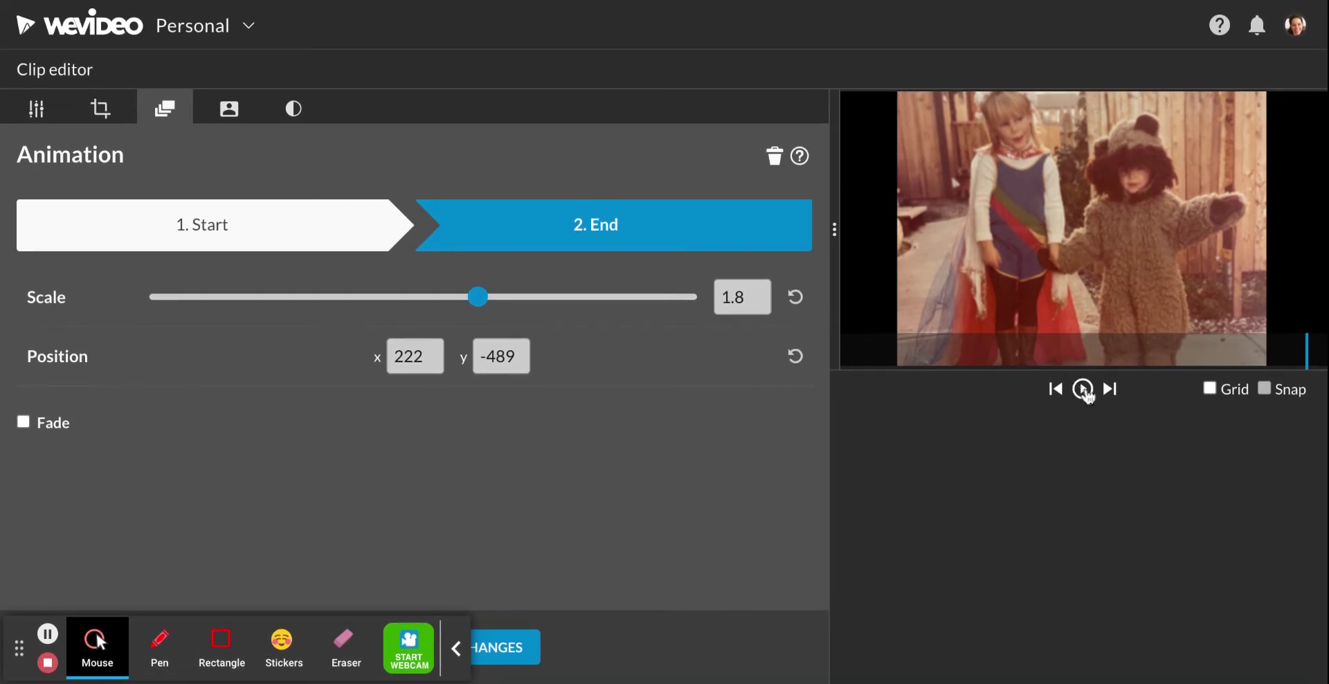
Play and pause a preview of the zoom animation
click(1084, 390)
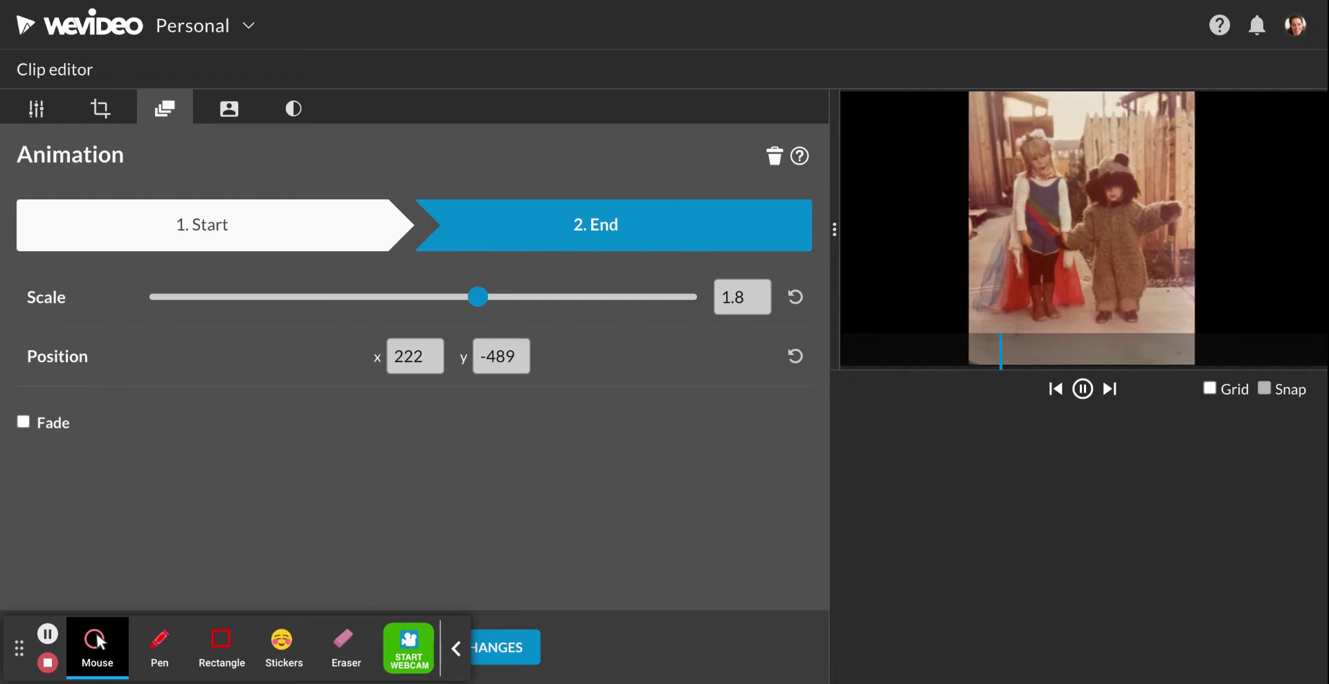
click(1083, 388)
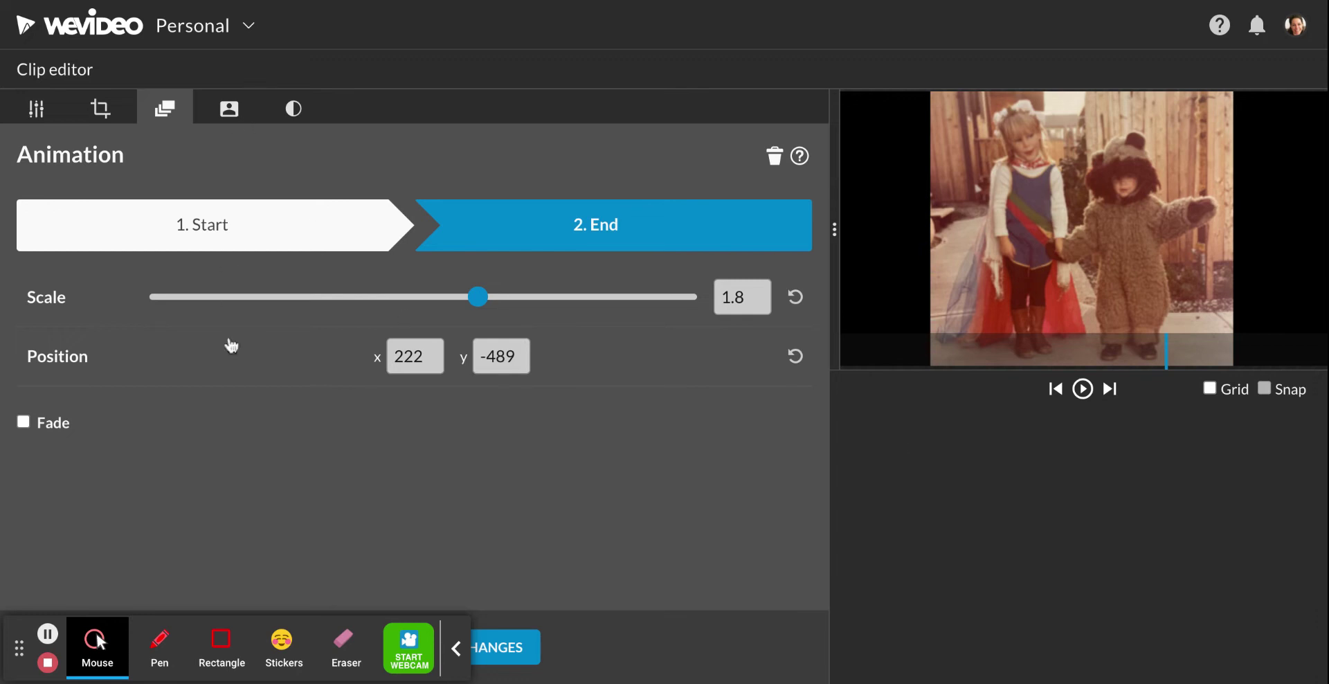
drag(20, 650, 856, 629)
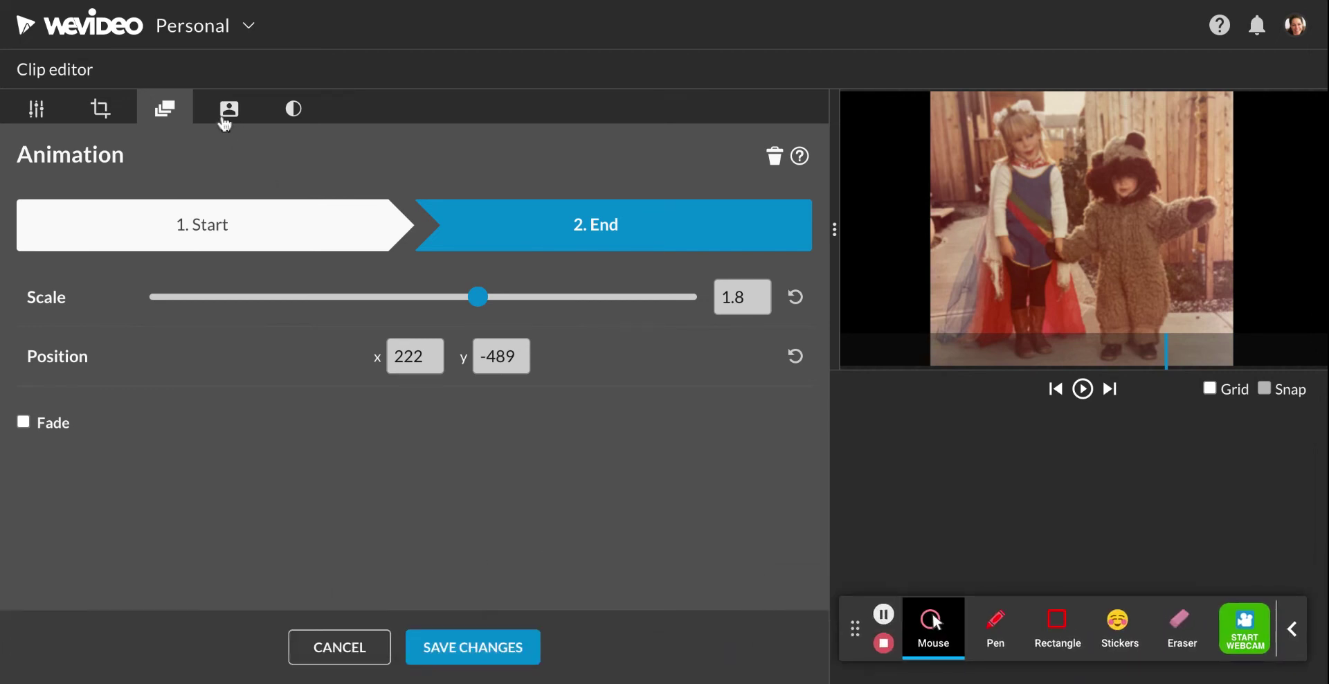
Reset the animation end point to scale 1 and position 0, 0, then nudge the photo right
click(795, 297)
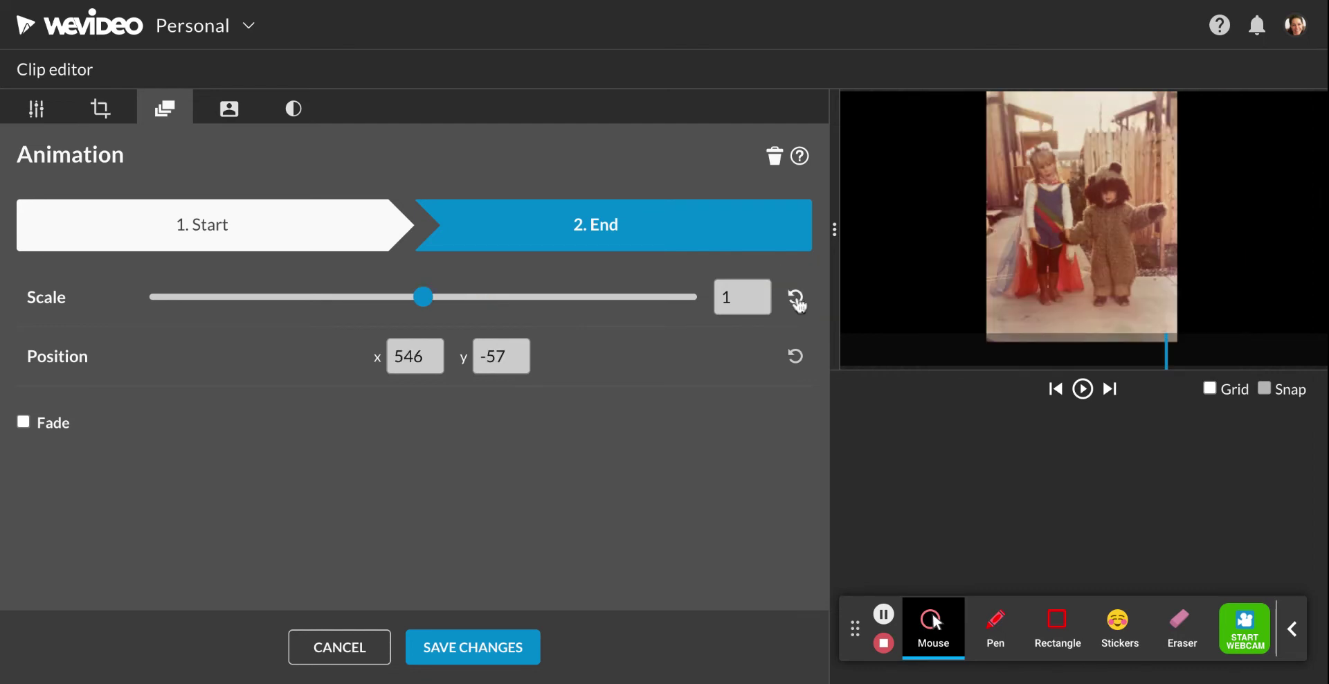
click(797, 358)
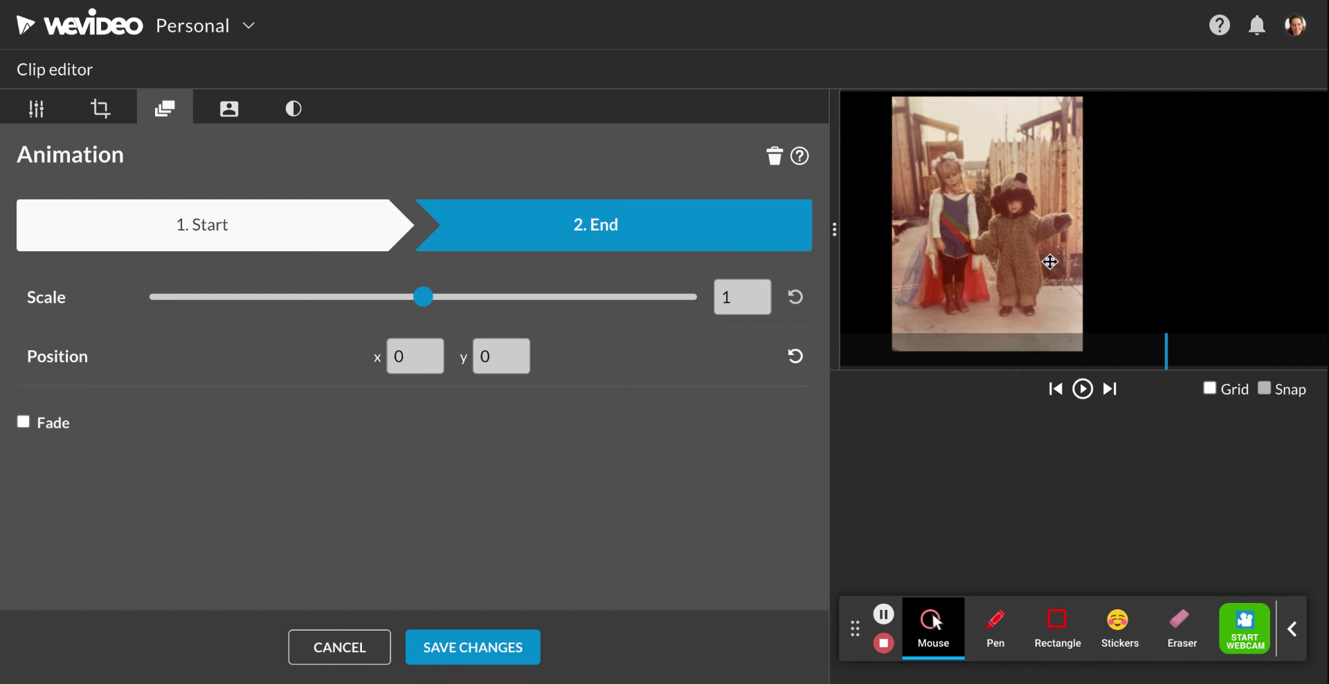
mouse_move(1039, 261)
mouse_down()
mouse_move(1120, 270)
mouse_move(1058, 253)
mouse_up()
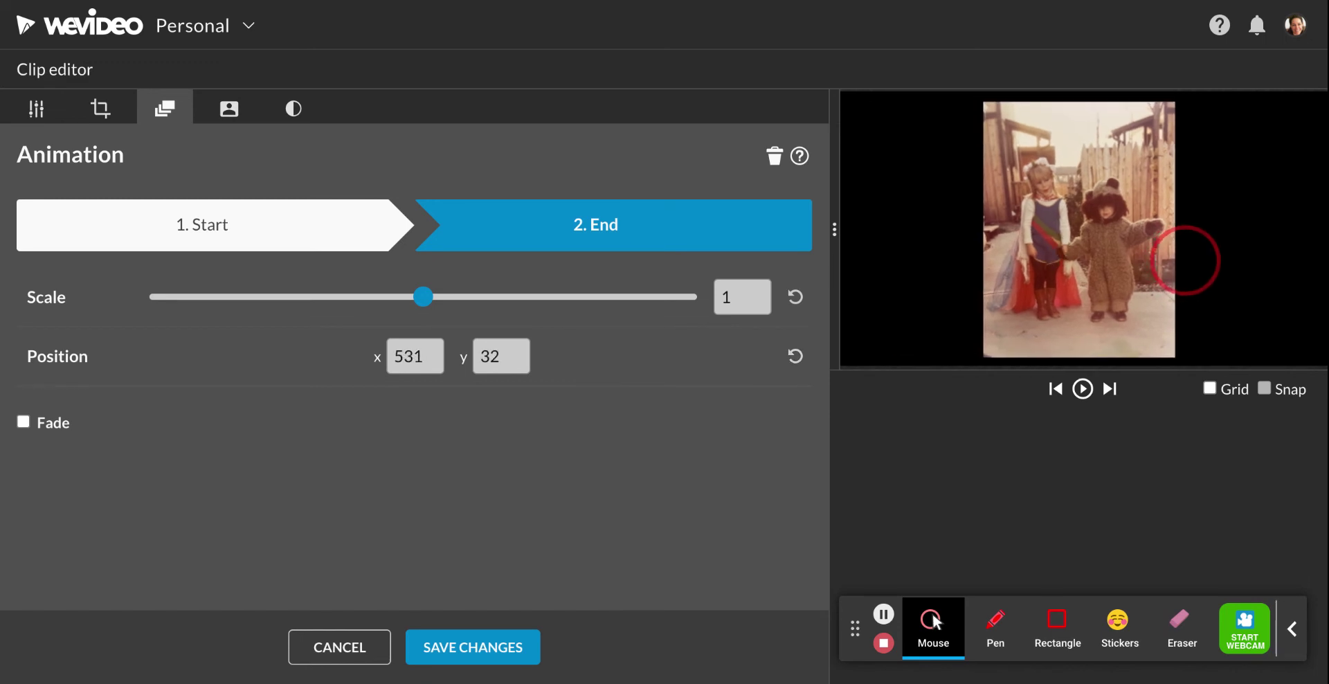
Remove the zoom animation, keeping the photo at scale 1.48, x 352, y -316
click(34, 109)
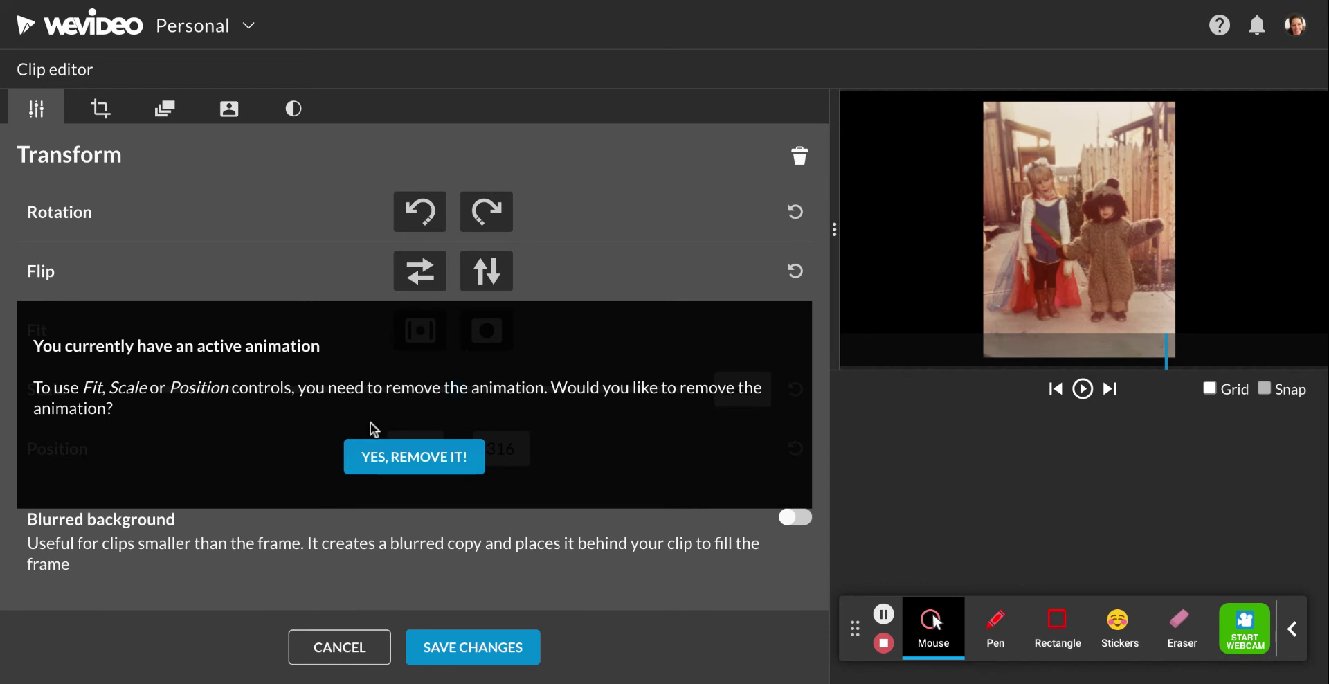
click(383, 463)
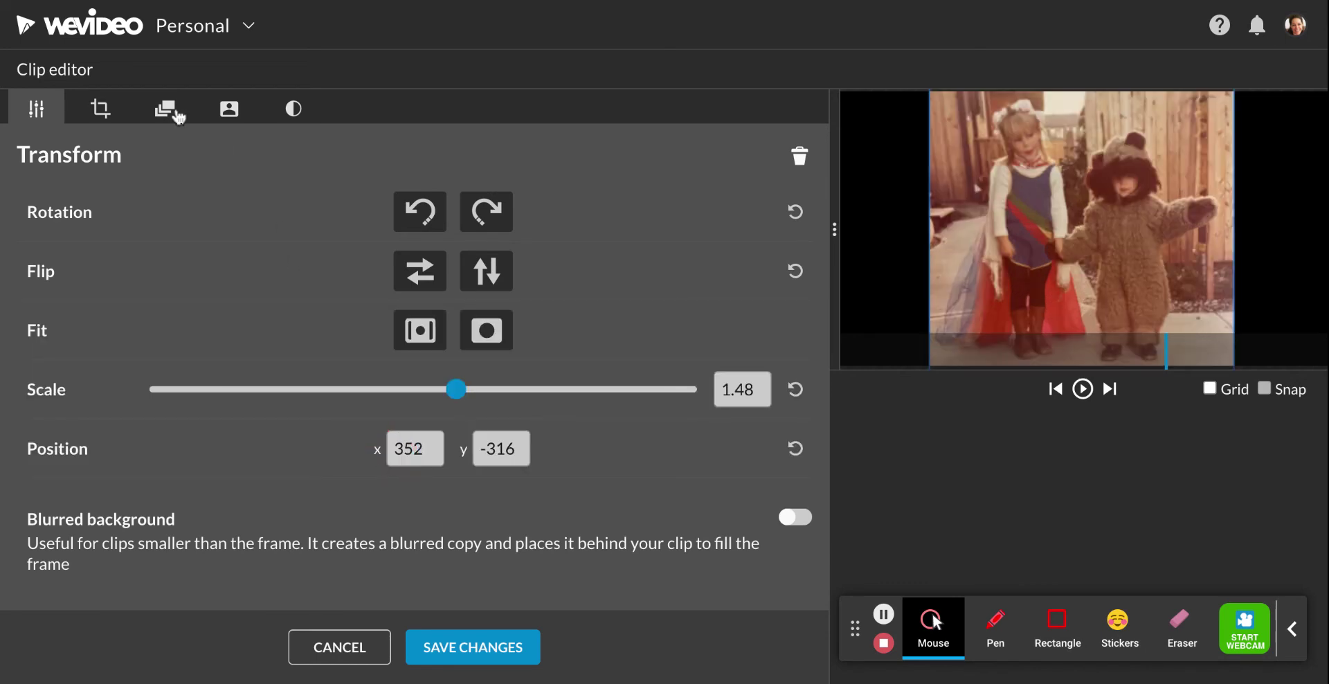
click(166, 113)
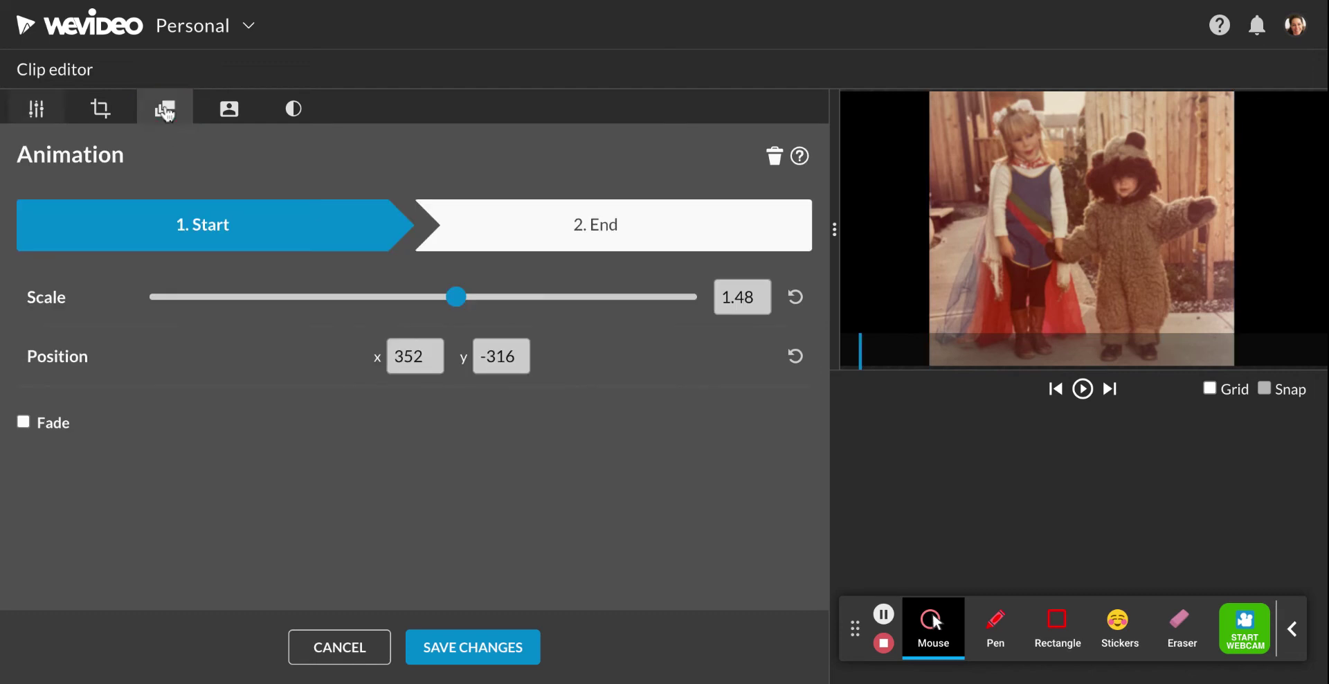
Drop the photo's Saturation to -100 in the Color settings to make it greyscale
click(225, 110)
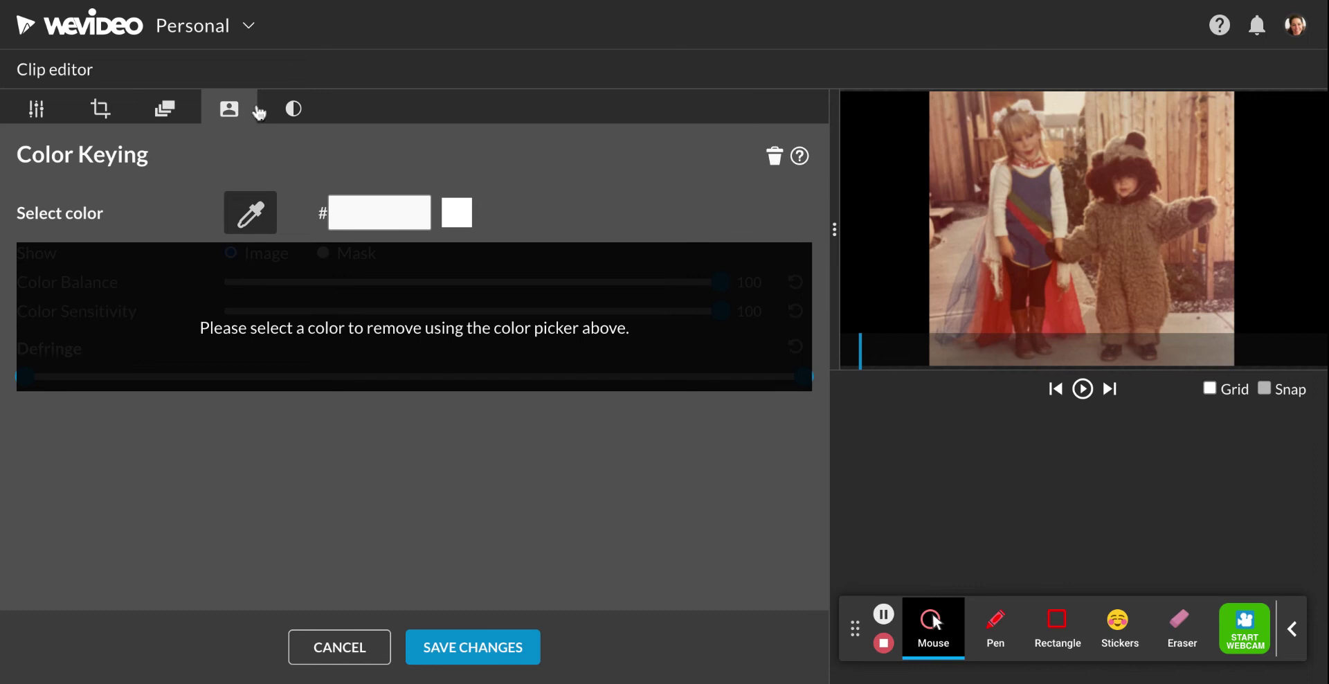
click(302, 111)
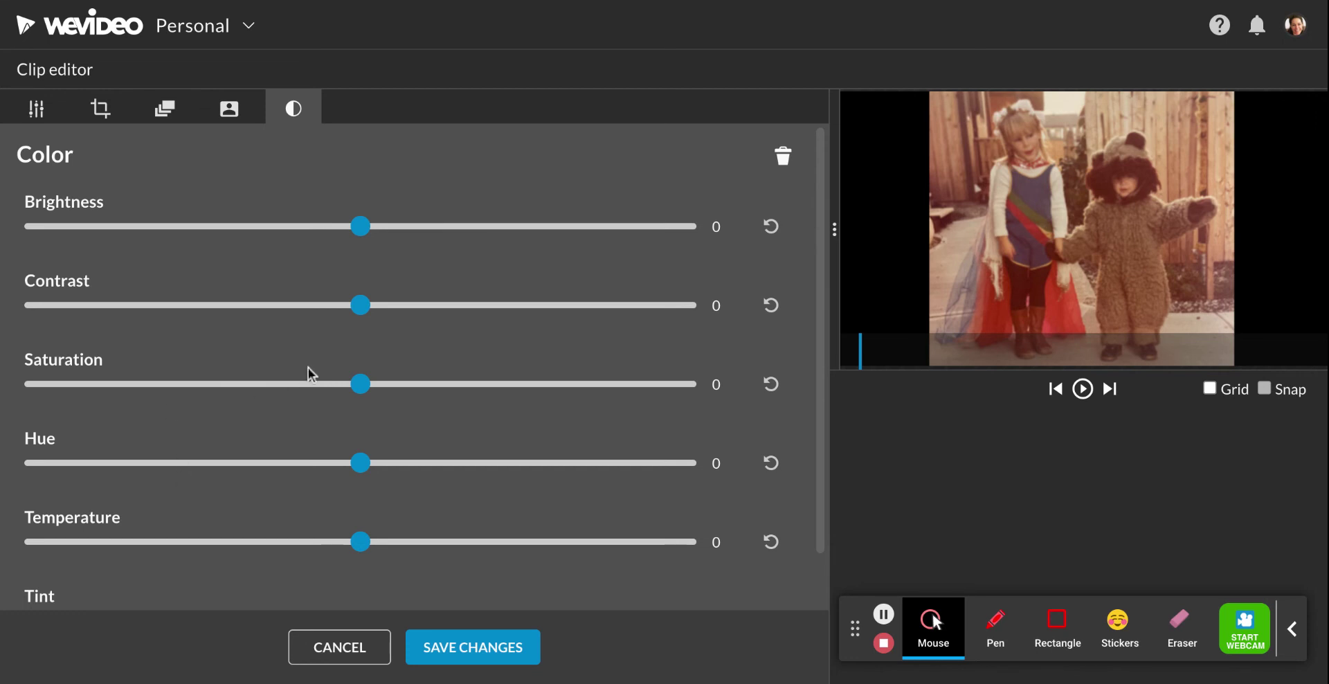
drag(360, 385, 24, 384)
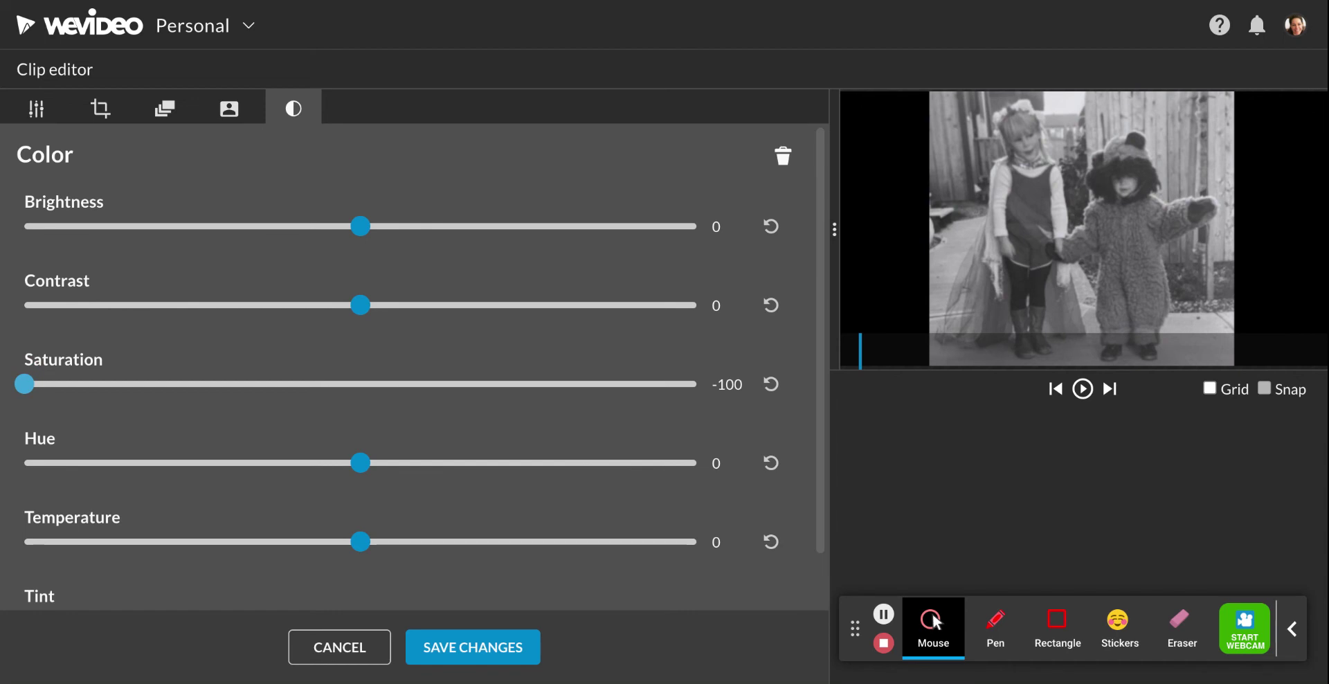
scroll(214, 401, down, 1)
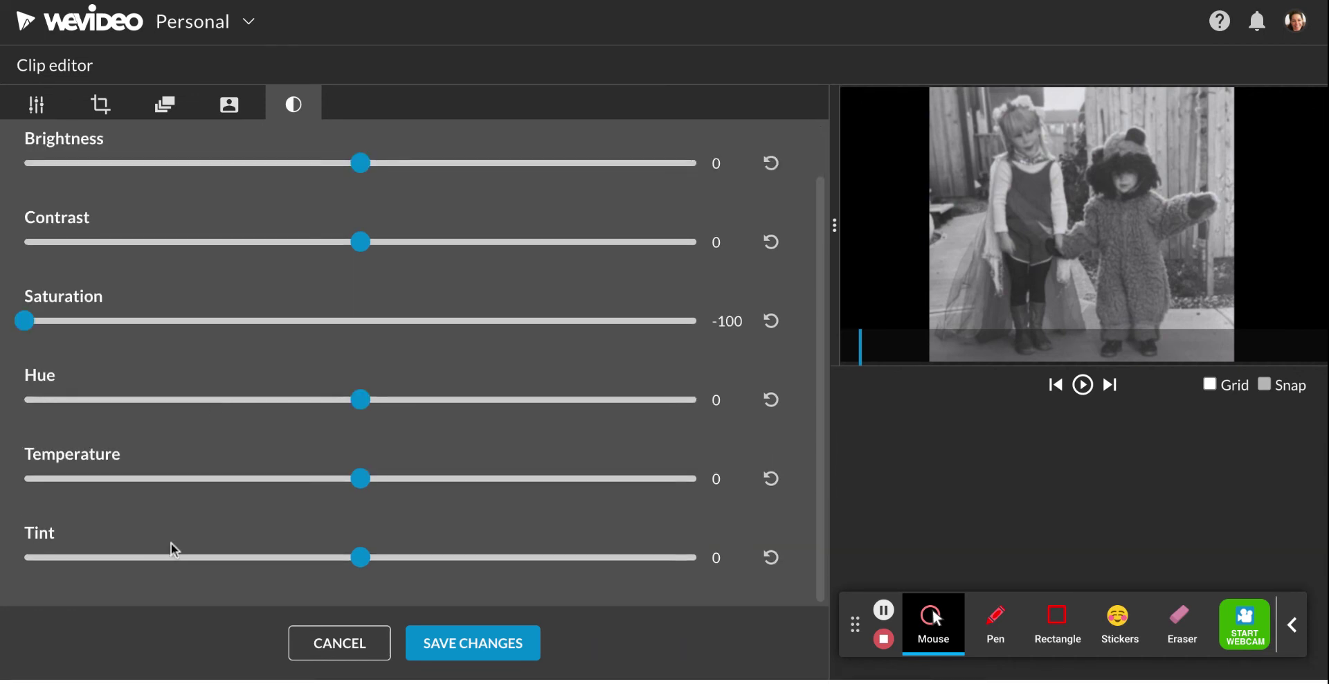
scroll(172, 543, up, 1)
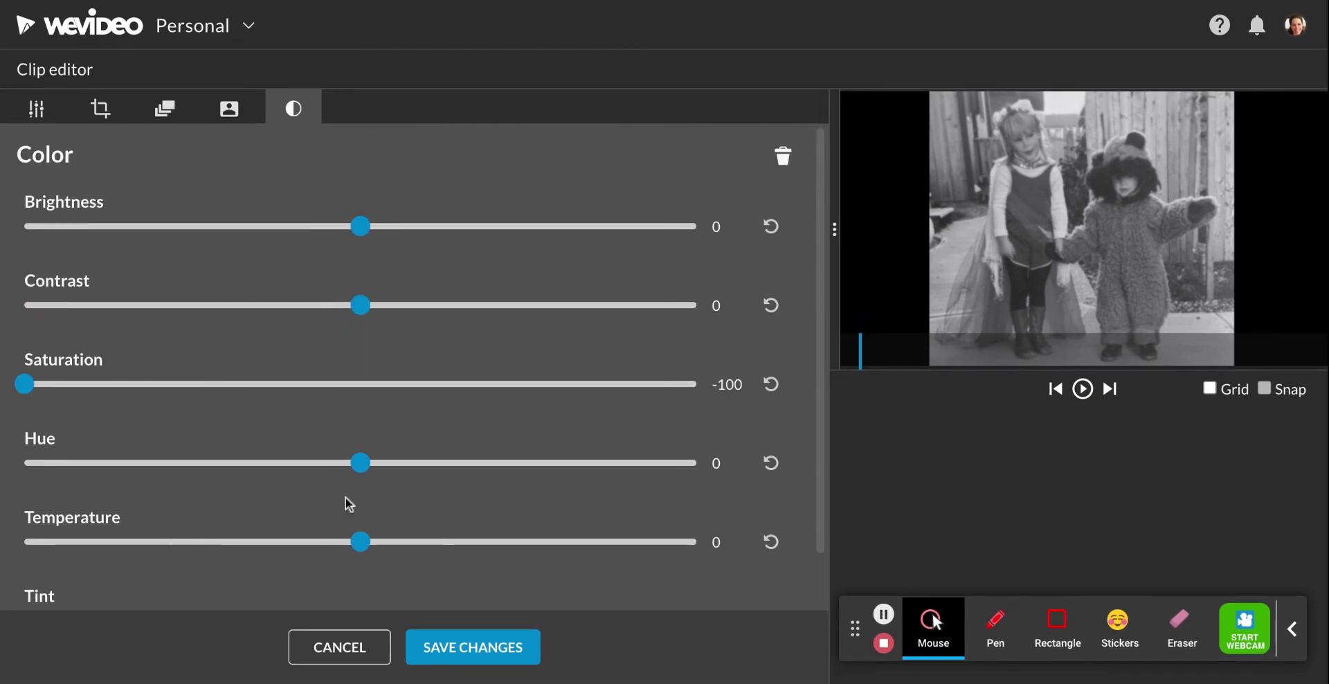
Save the greyscale edit, play the project from the start, and return to the photo at 00:02:20
click(484, 648)
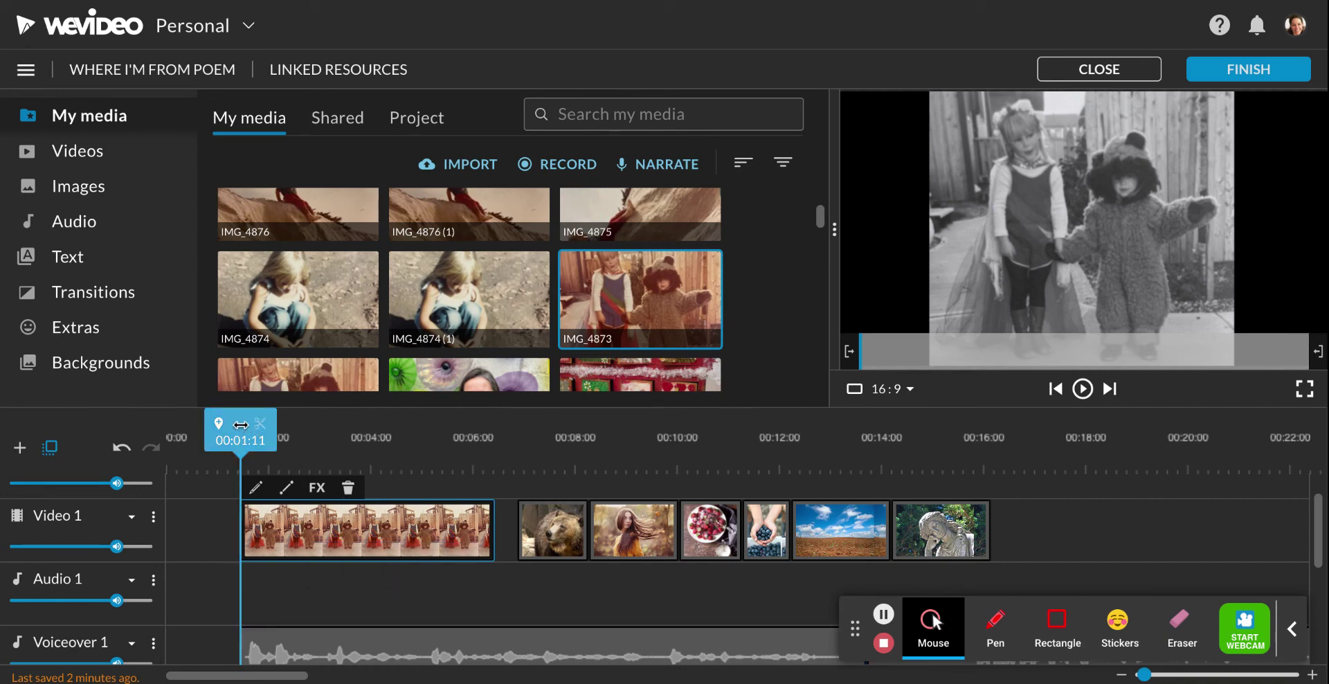
drag(274, 424, 241, 424)
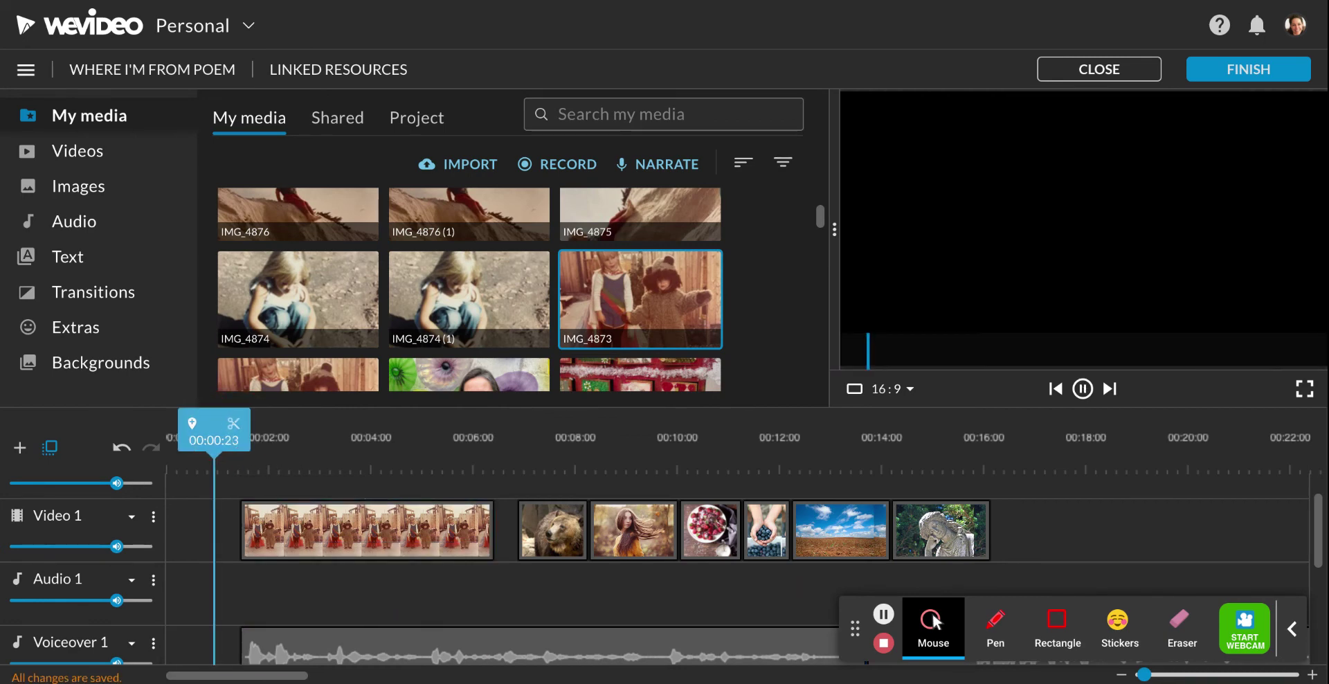
key(space)
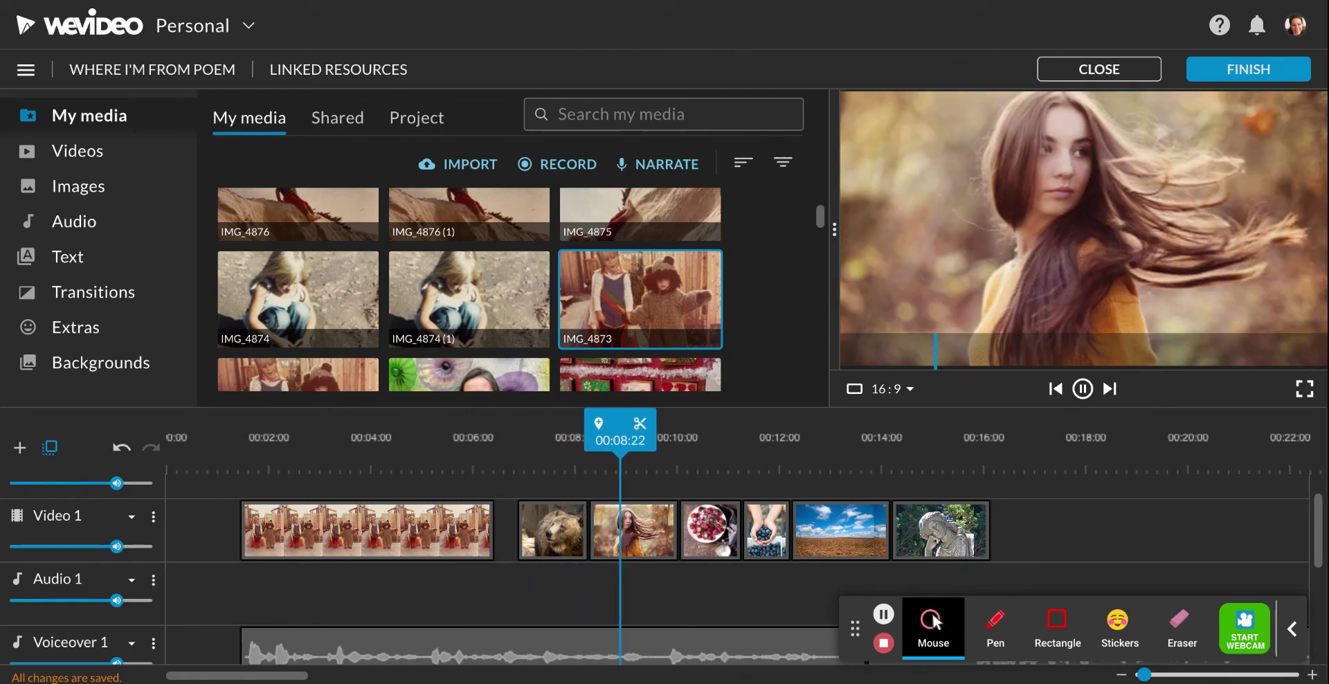
click(311, 464)
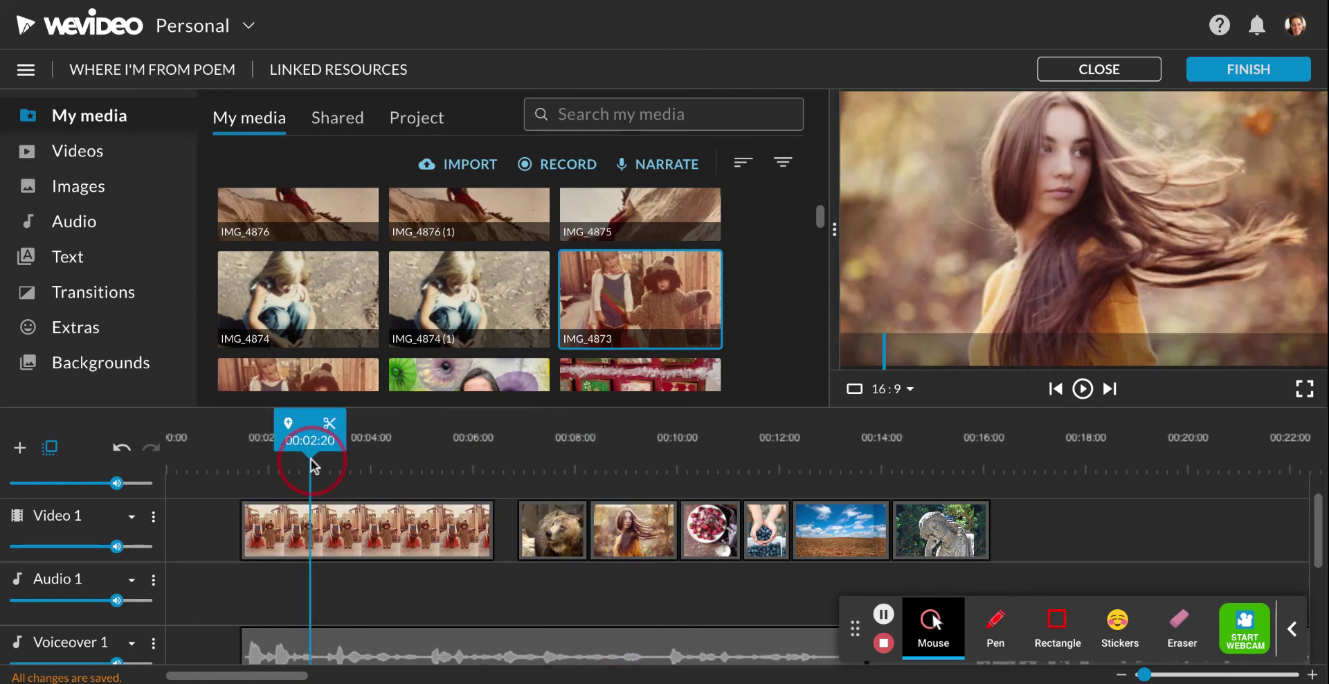
Reset the photo clip's Saturation to 0 and save, restoring its full colour
double_click(350, 547)
scroll(407, 484, down, 1)
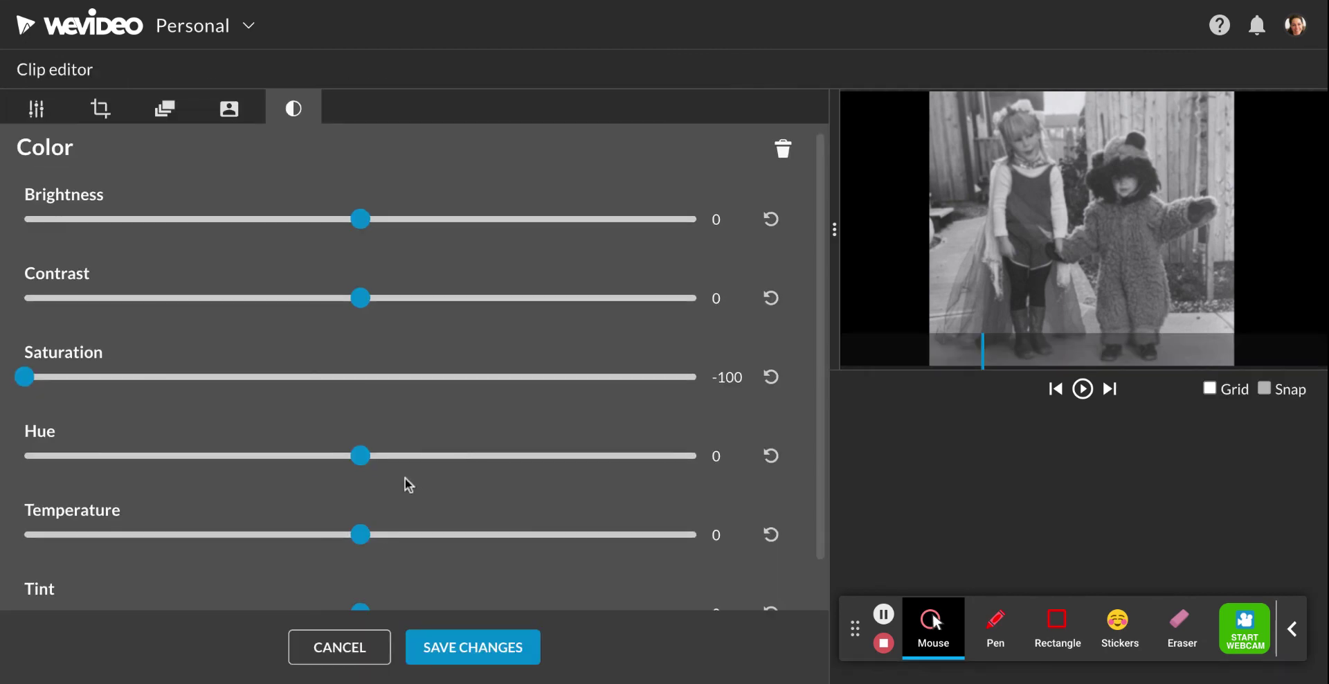
click(776, 379)
click(485, 654)
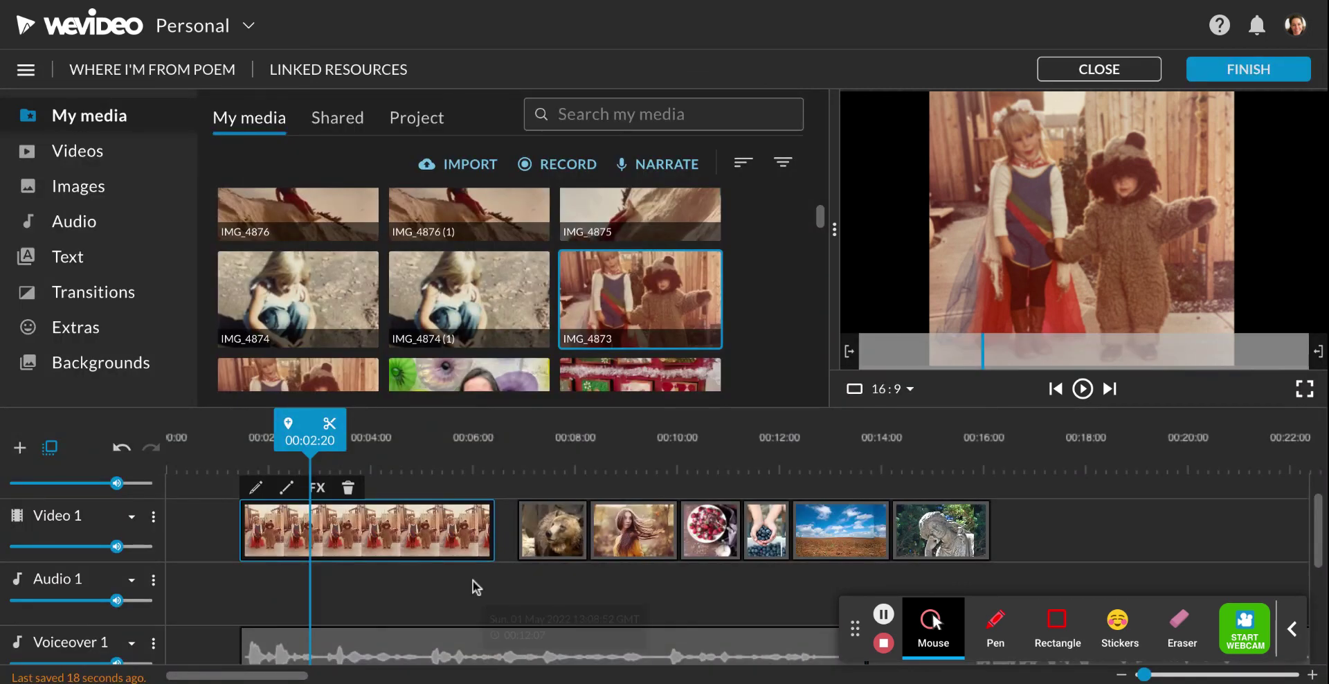
scroll(474, 585, down, 1)
scroll(472, 580, up, 2)
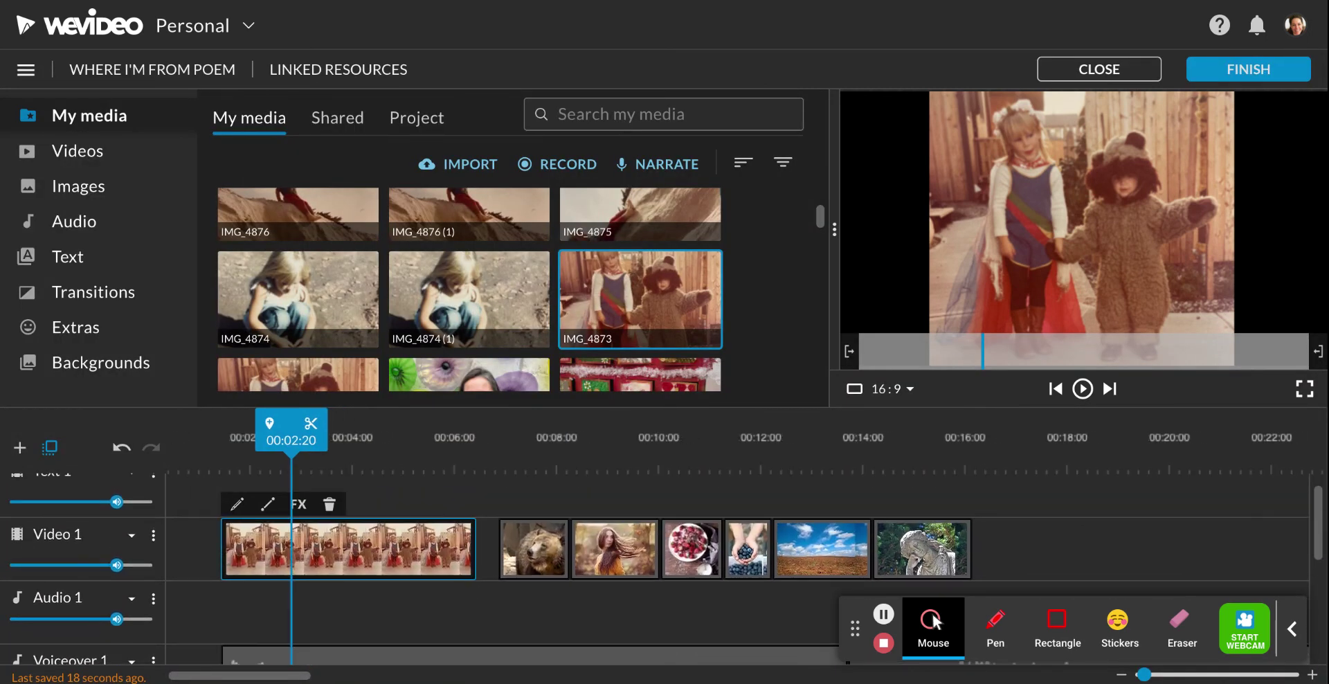
scroll(658, 536, down, 1)
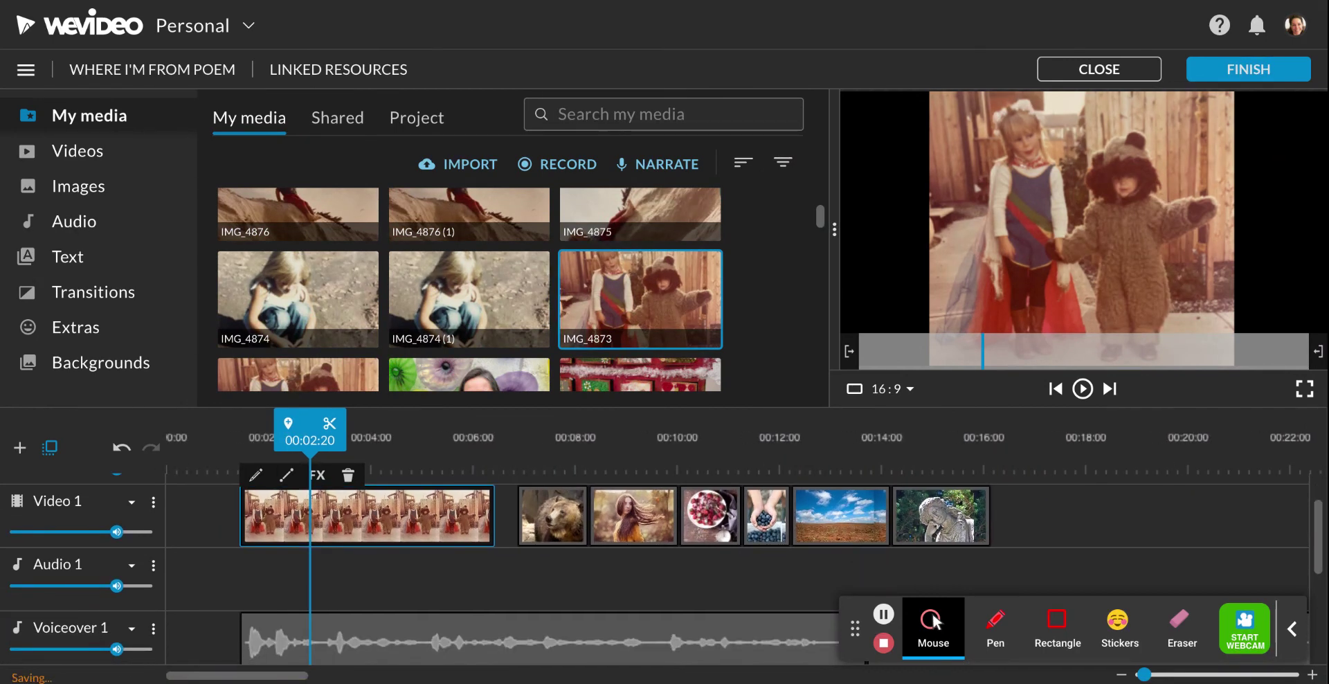